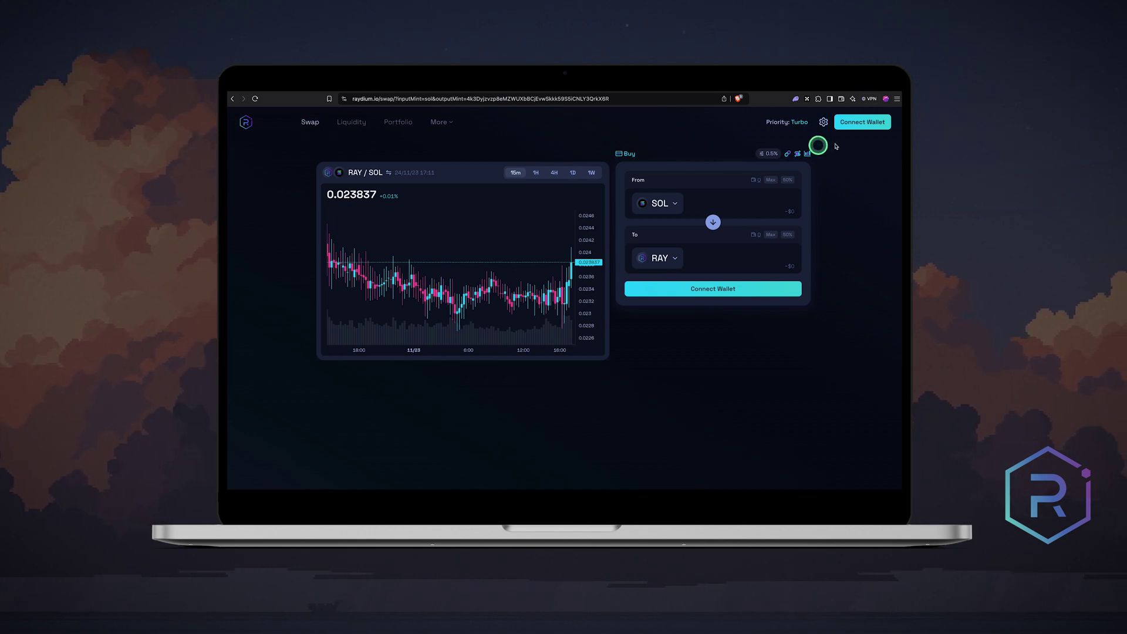
Unlock the OKX Wallet with its password and approve its connection to Raydium.
left_click(873, 126)
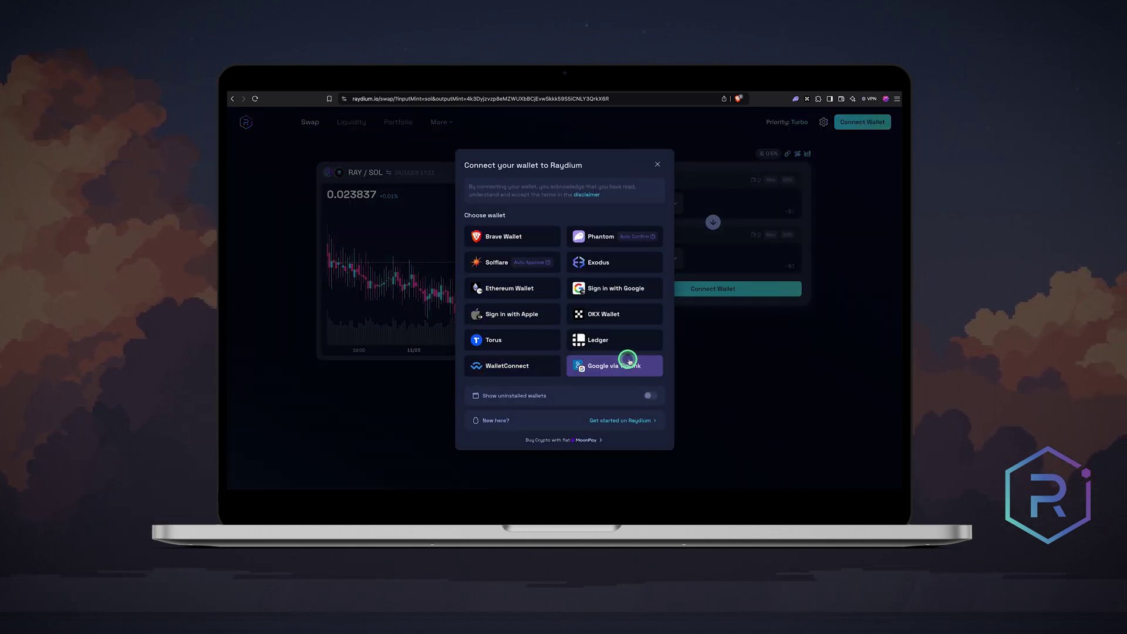
left_click(625, 315)
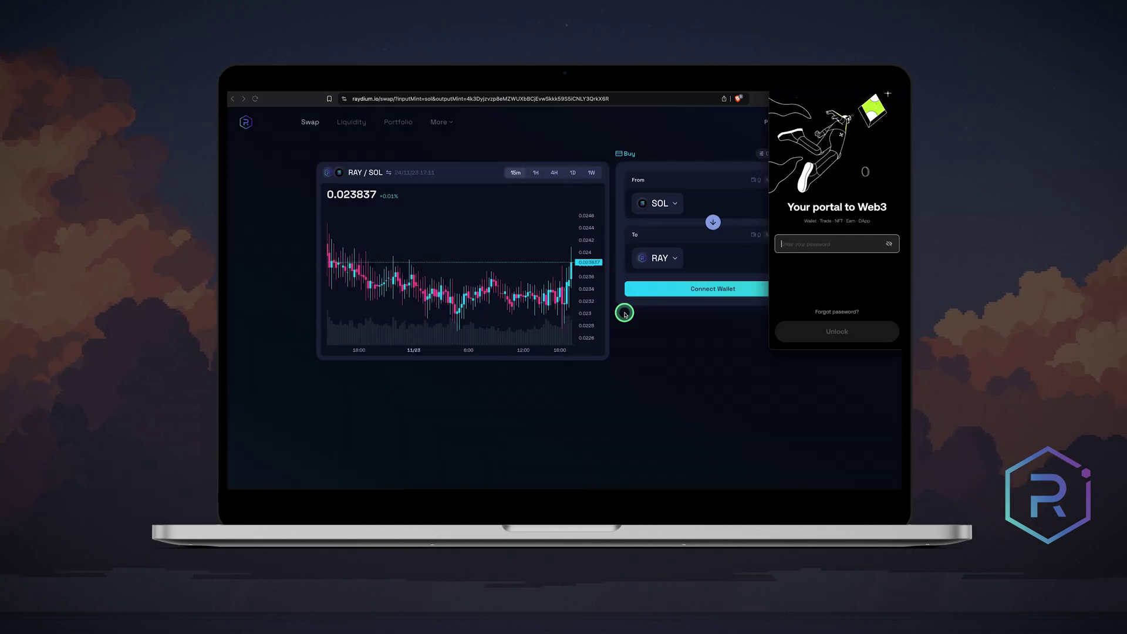
type("•••••••")
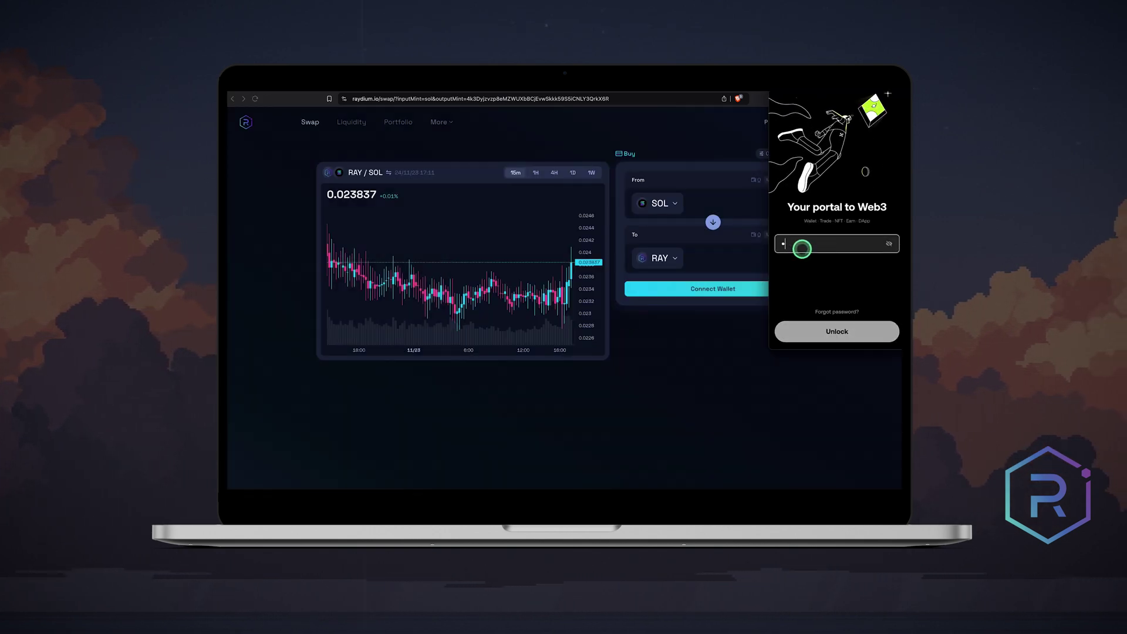
type("•••••••••")
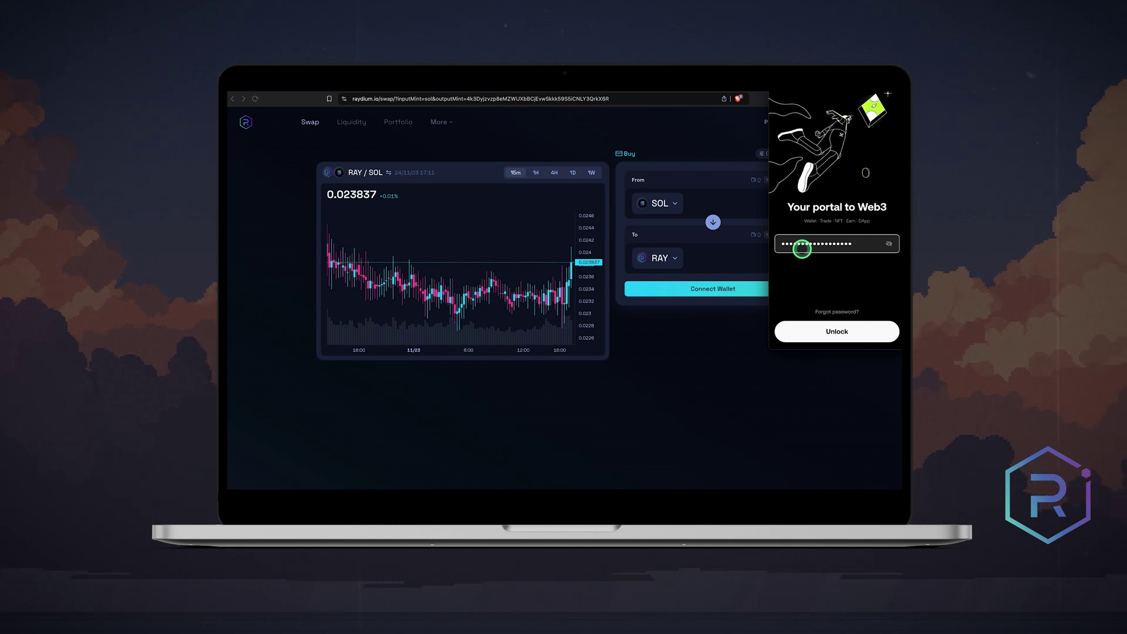
key("Return")
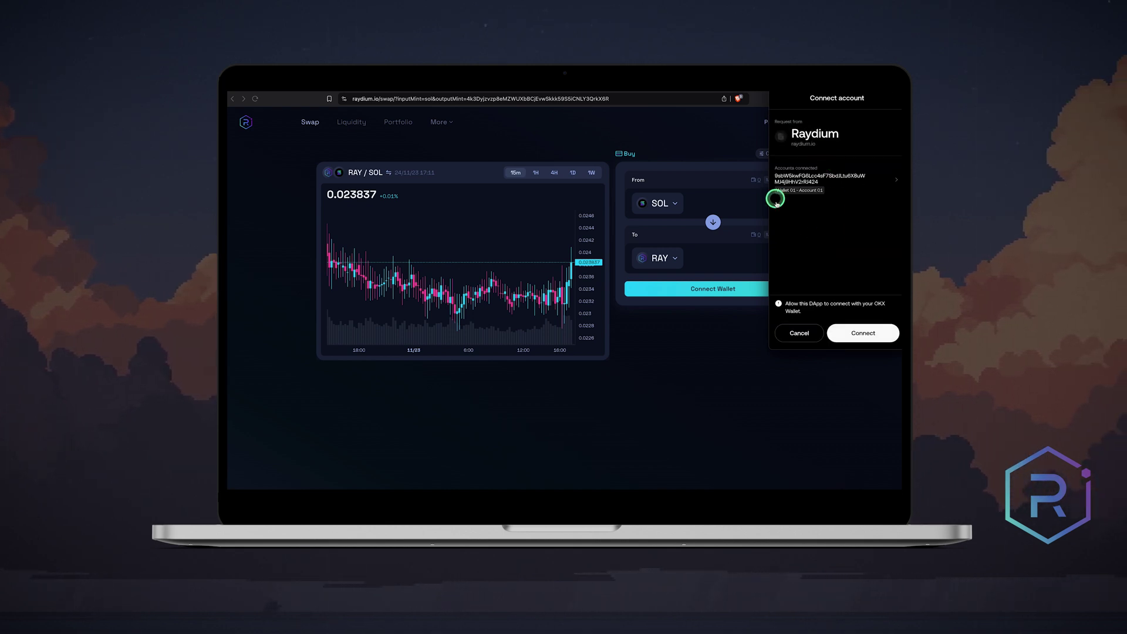
left_click(861, 334)
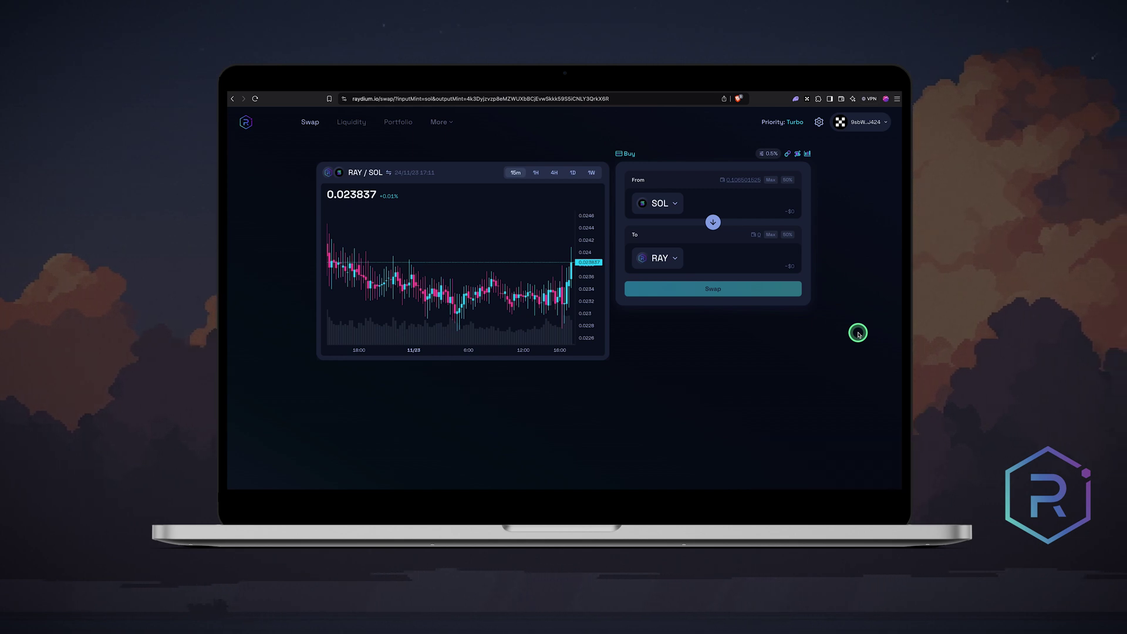
left_click(631, 153)
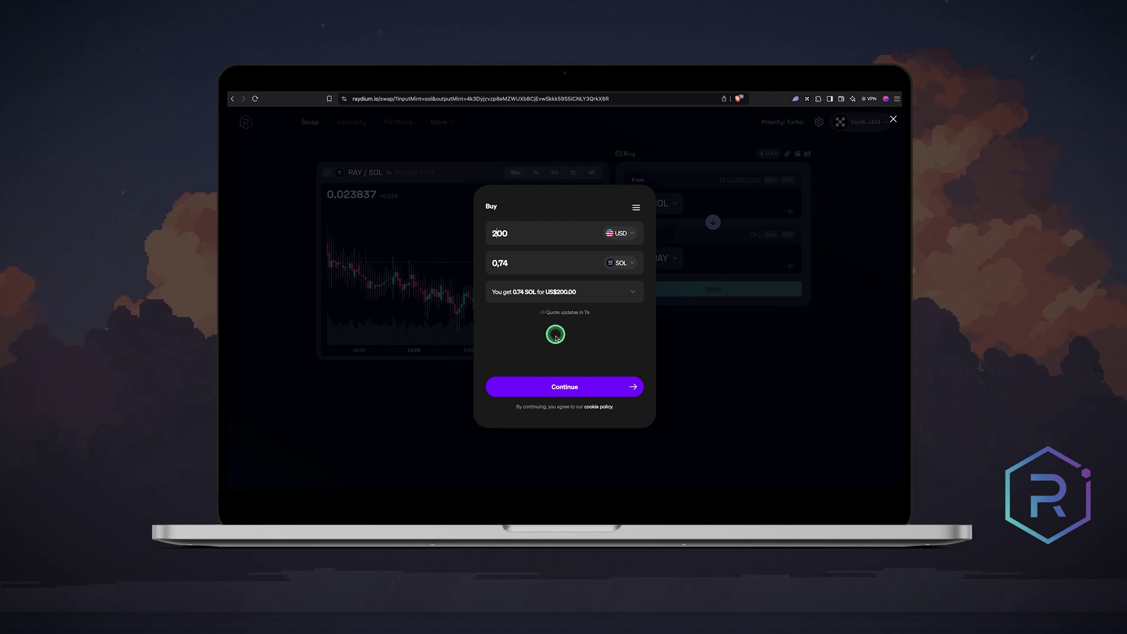
left_click(558, 386)
left_click(709, 344)
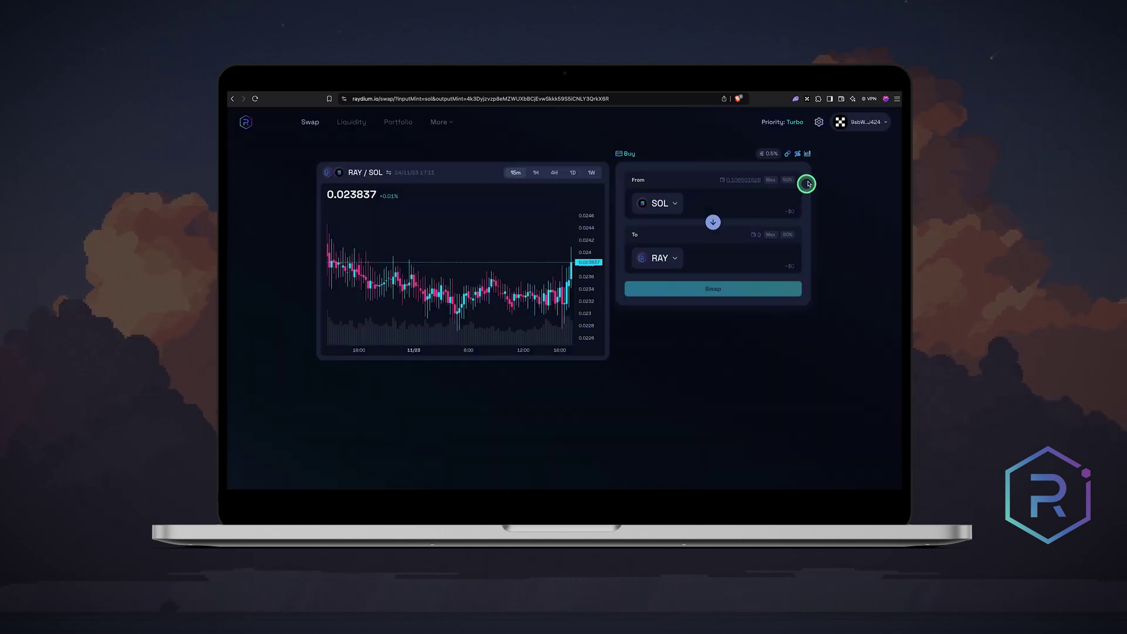
left_click(819, 123)
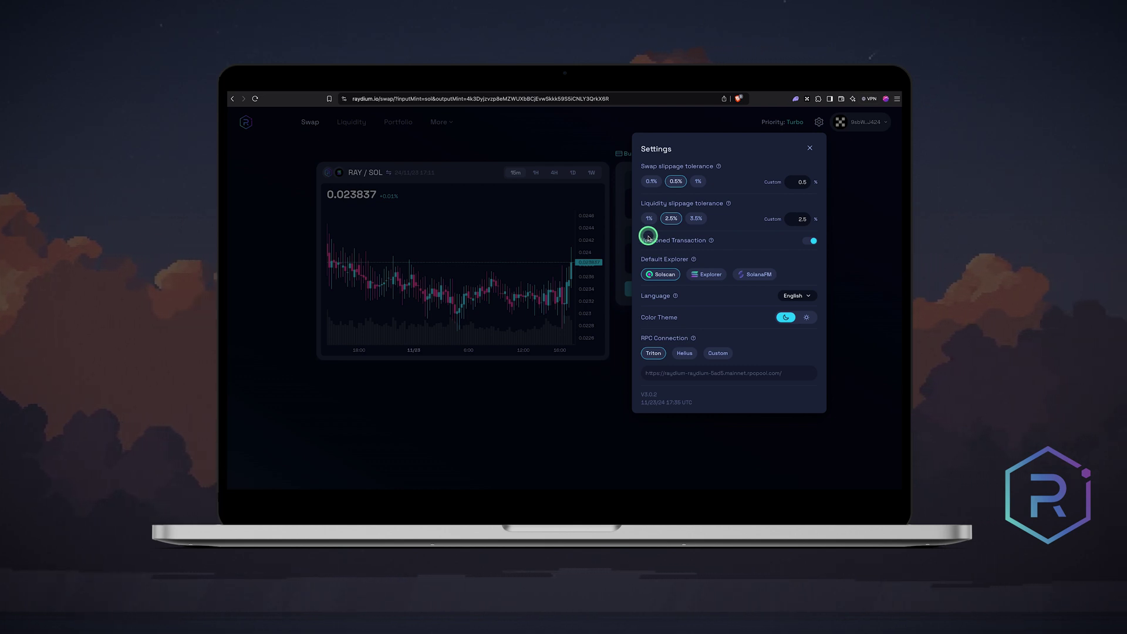
mouse_move(711, 243)
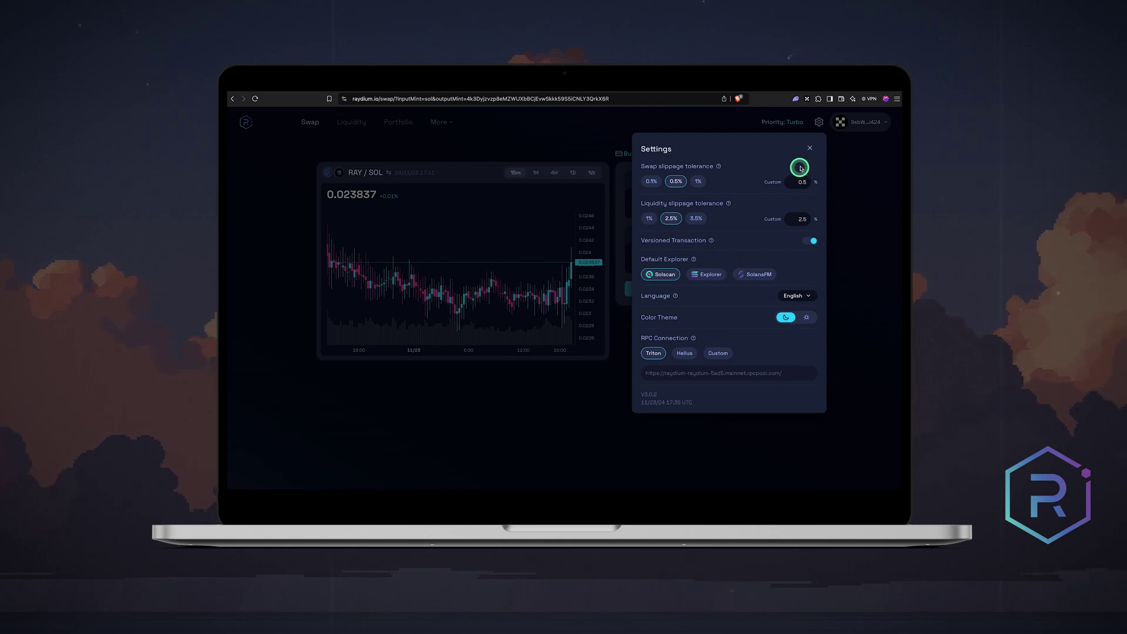
left_click(813, 149)
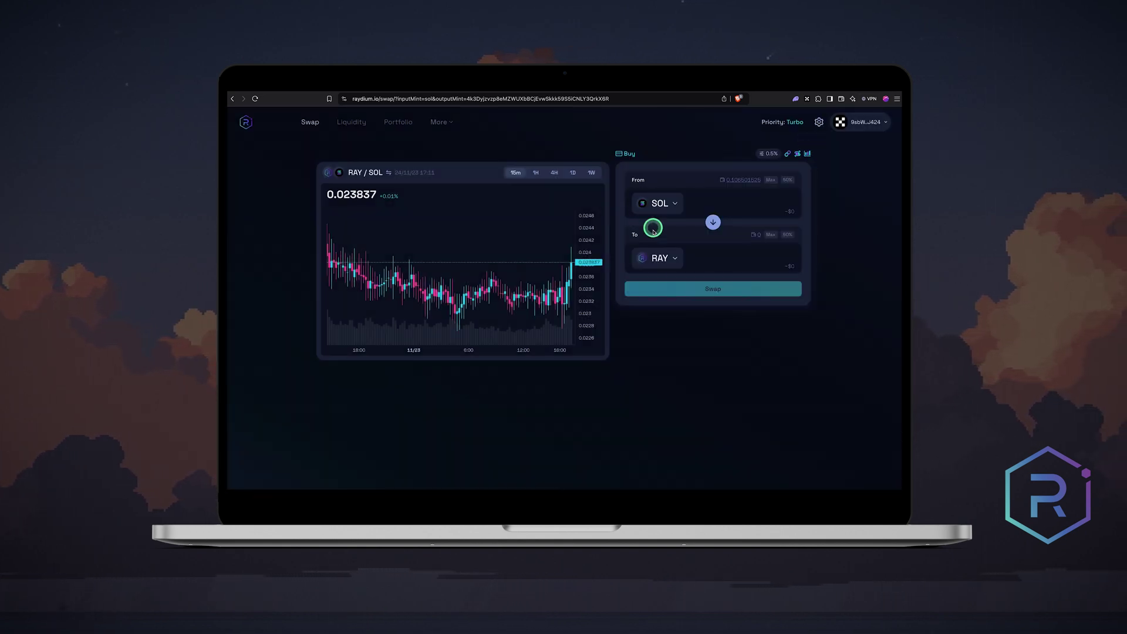
Set up a swap of 0.03 SOL to USDC and expand the quote's routing and fee details.
left_click(659, 264)
left_click(528, 240)
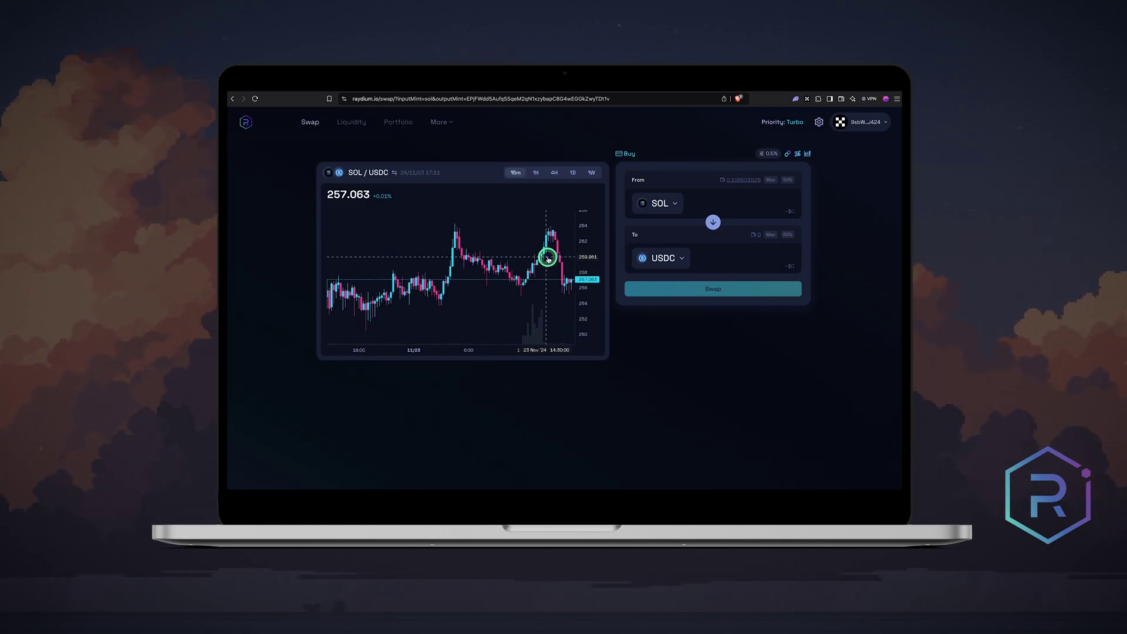
left_click(771, 179)
left_click_drag(749, 196, 803, 211)
type("3")
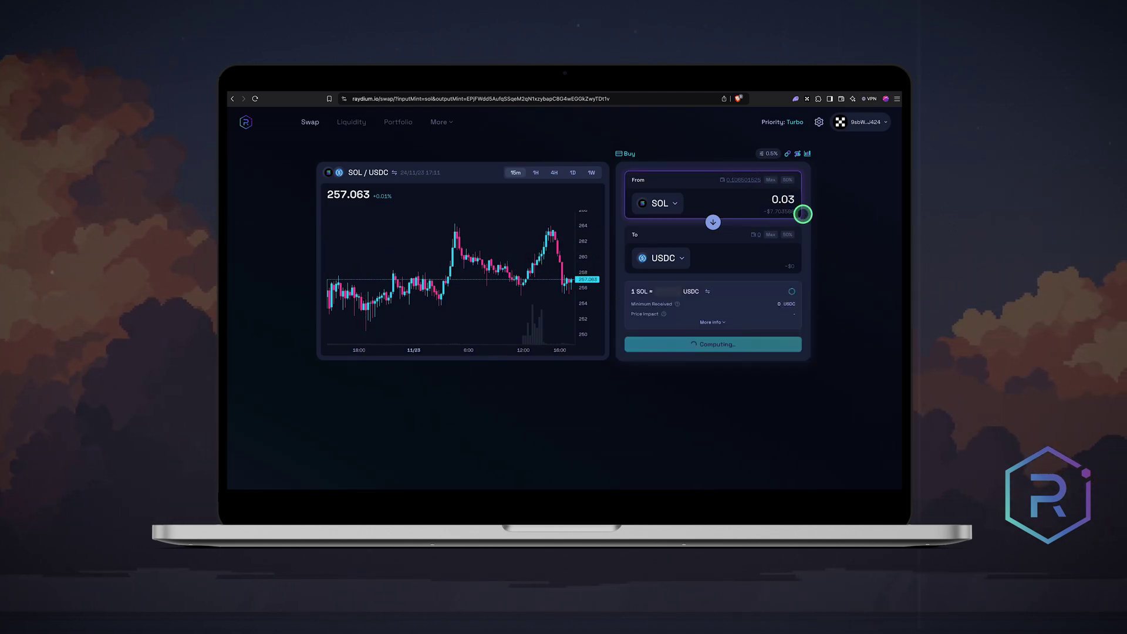
left_click(712, 322)
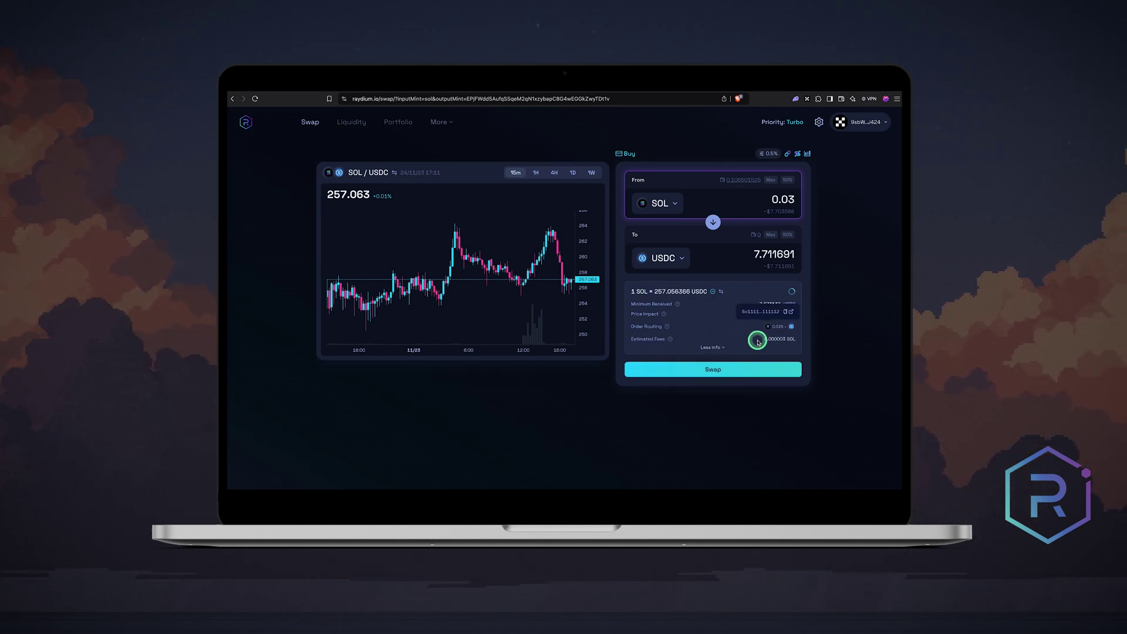
Execute the swap, confirm it in OKX, and check the received 7.71 USDC in the wallet.
left_click(733, 368)
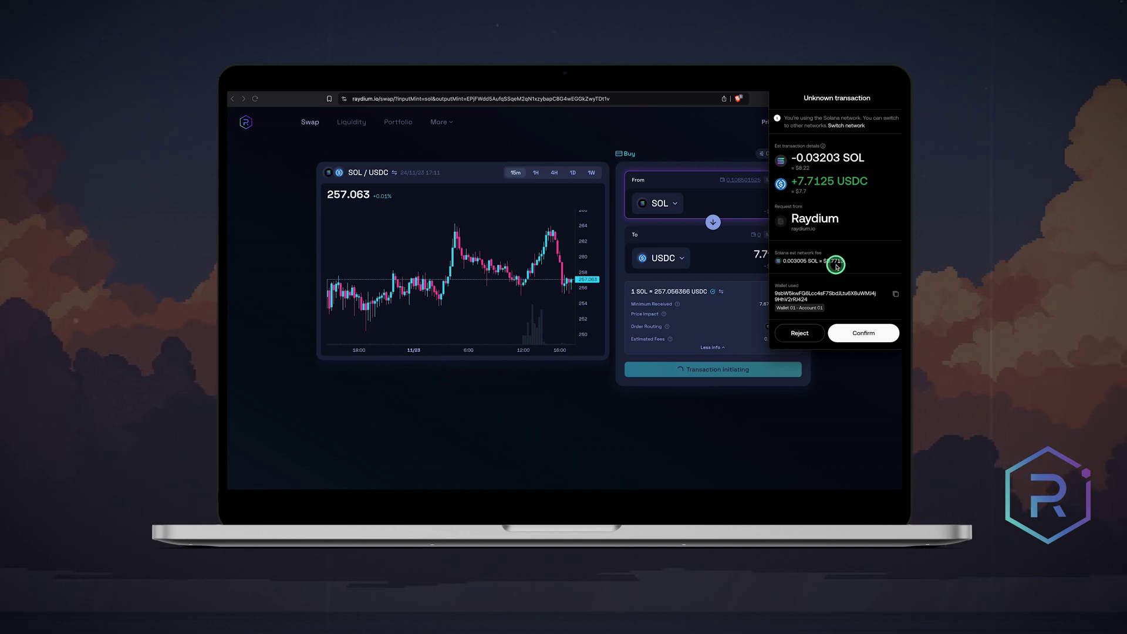
left_click(850, 329)
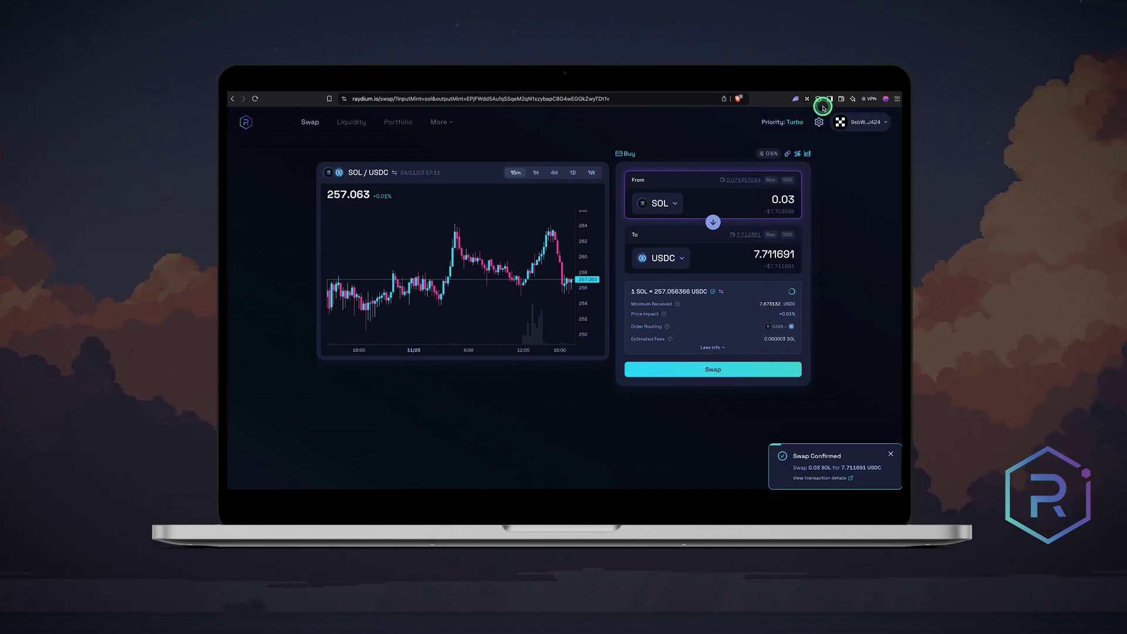
left_click(807, 98)
left_click(788, 253)
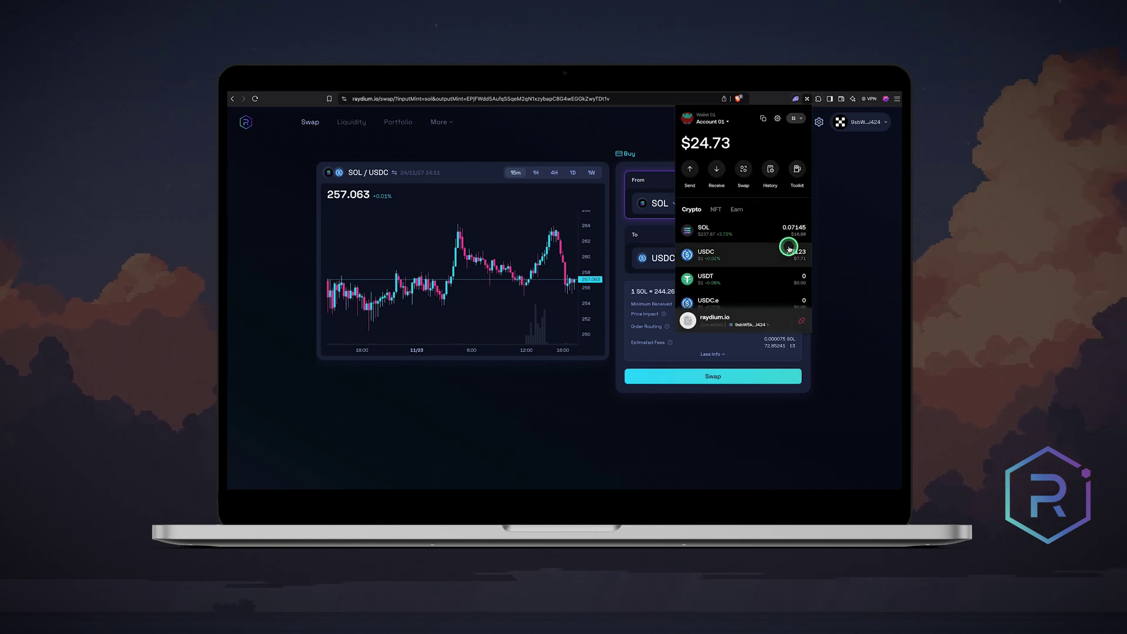
Reverse the pair and swap 7.712381 USDC back to SOL via OKX, then review wallet balances.
left_click(825, 244)
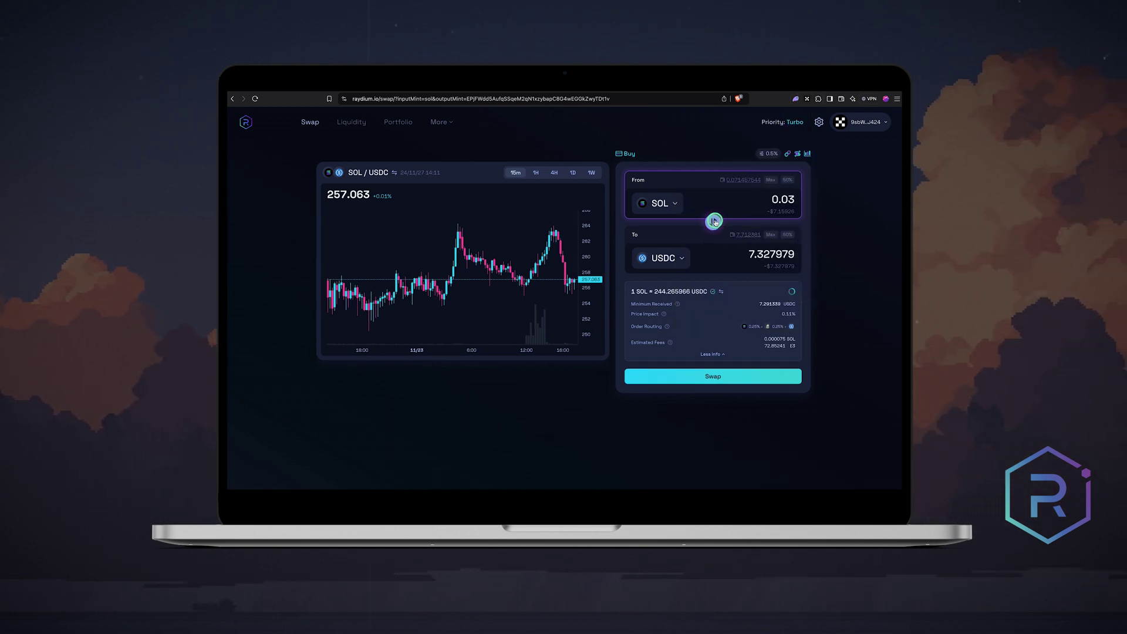
left_click(714, 221)
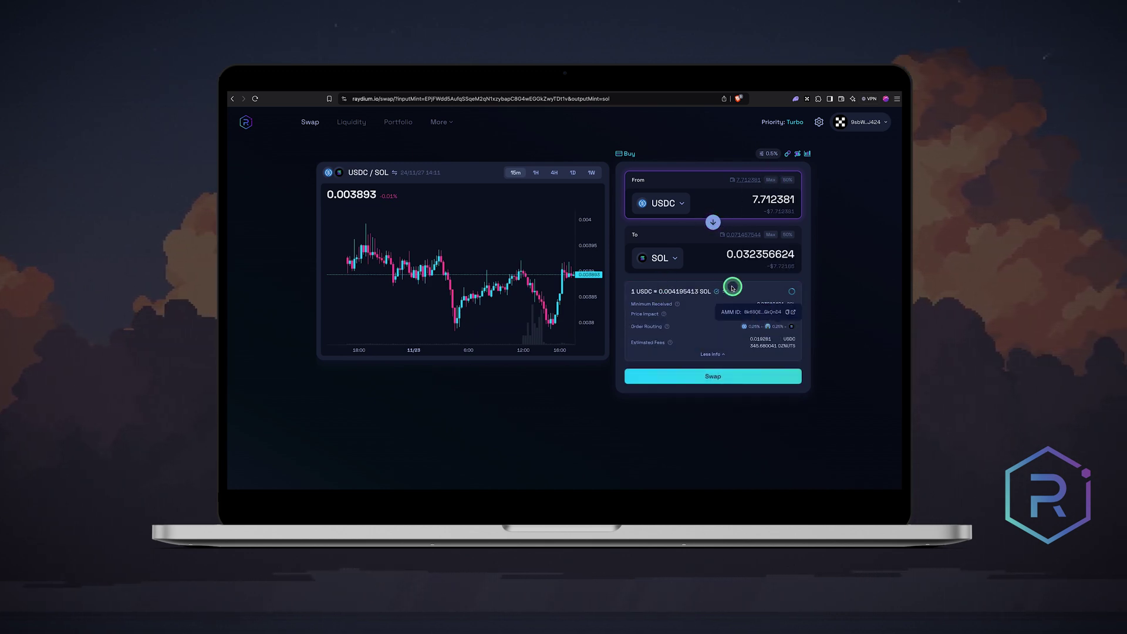
left_click(716, 376)
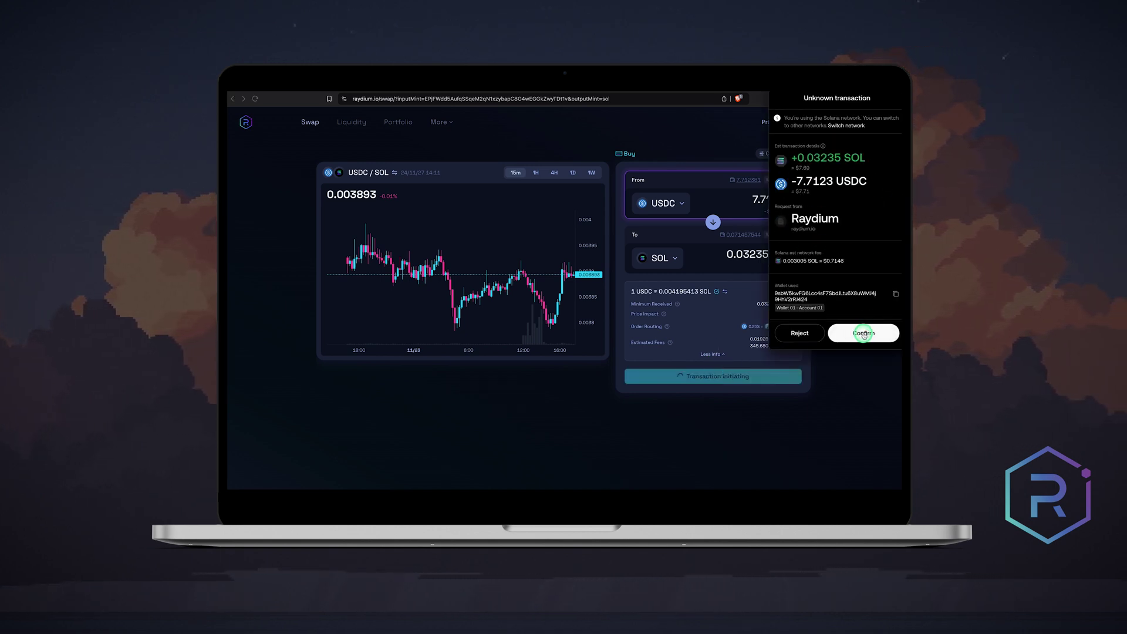
left_click(864, 334)
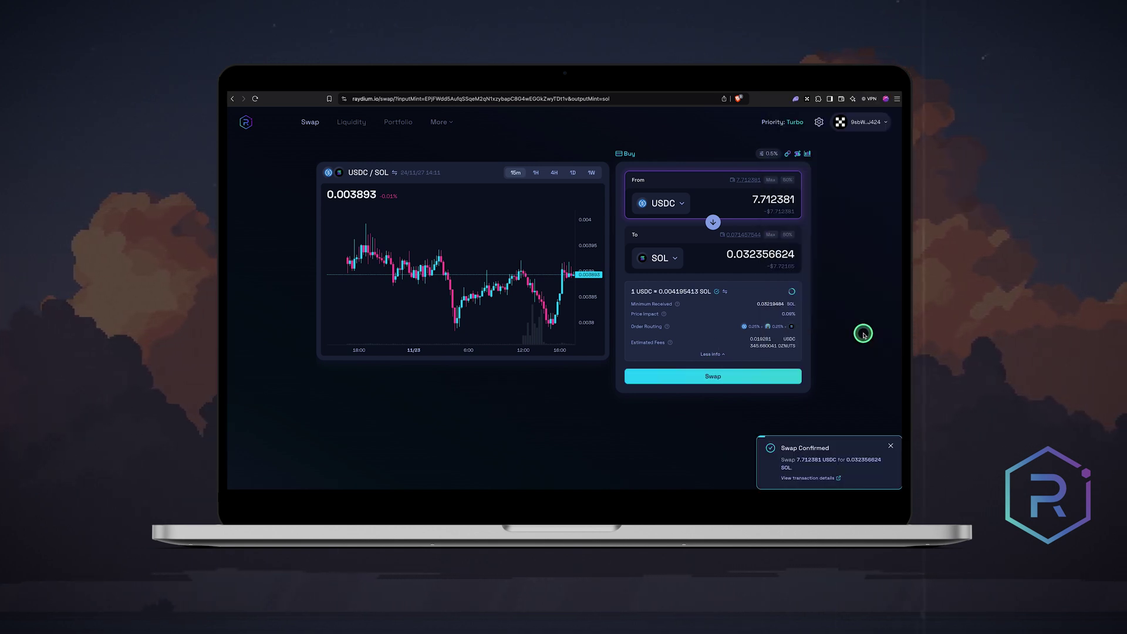
left_click(807, 98)
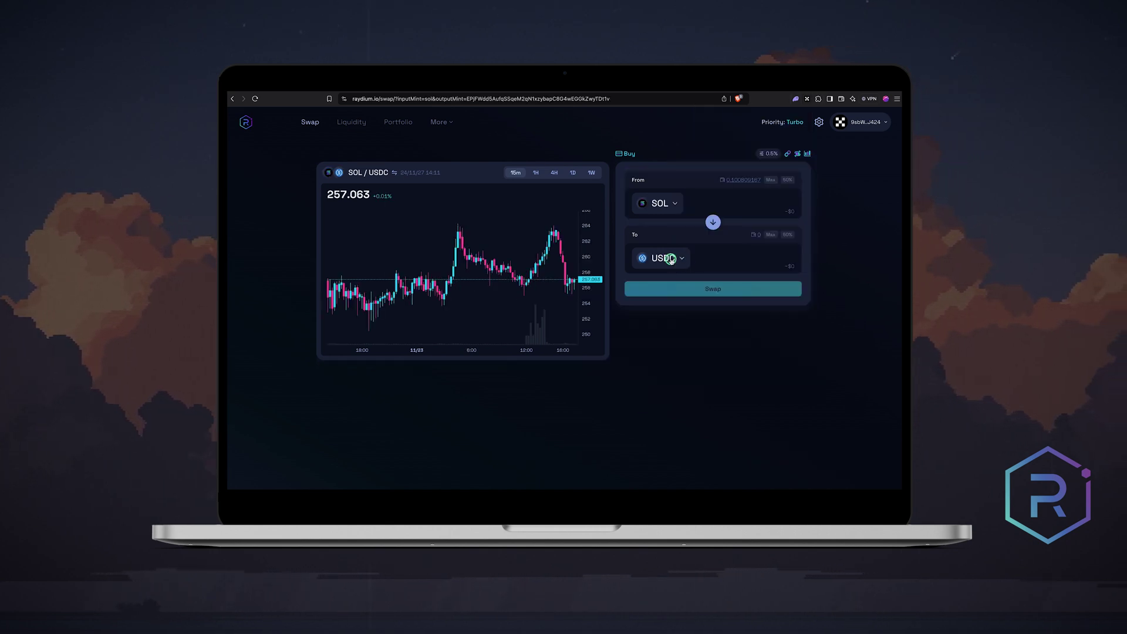
Select JitoSOL as the receive token by pasting its mint address into the token search.
left_click(668, 258)
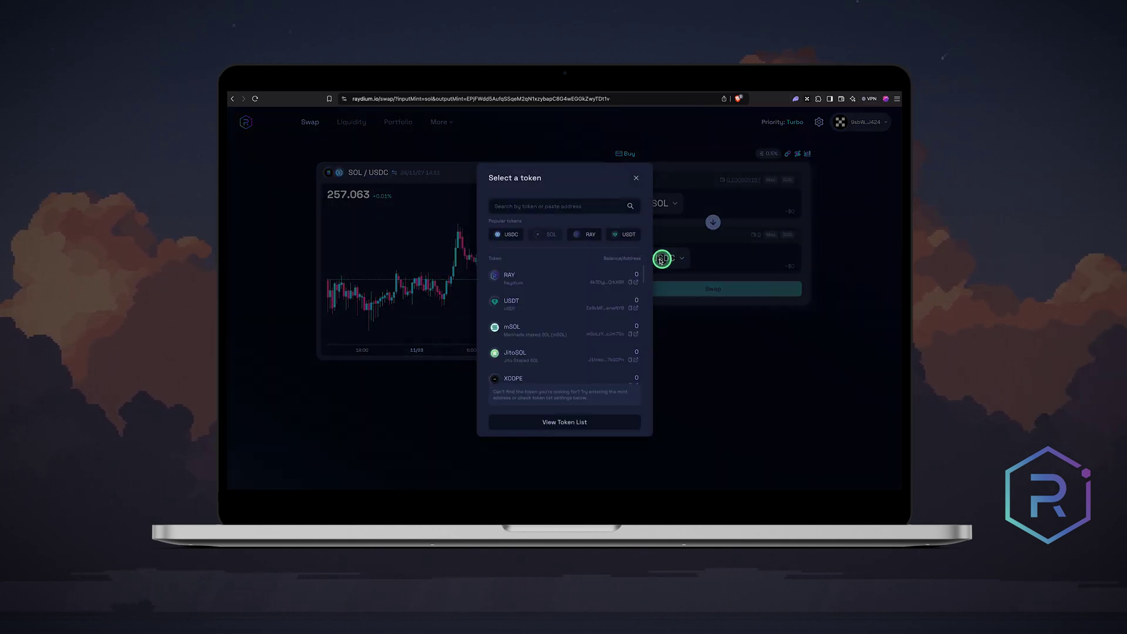
left_click(538, 206)
type("jitoso")
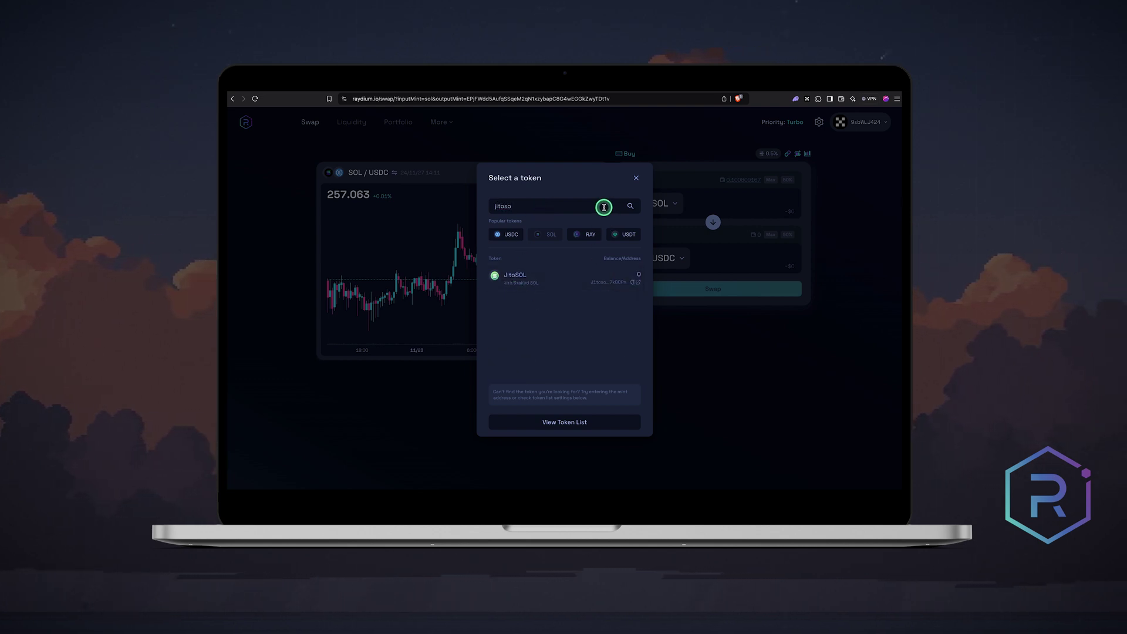
key("BackSpace")
scroll(593, 324, "down", 3)
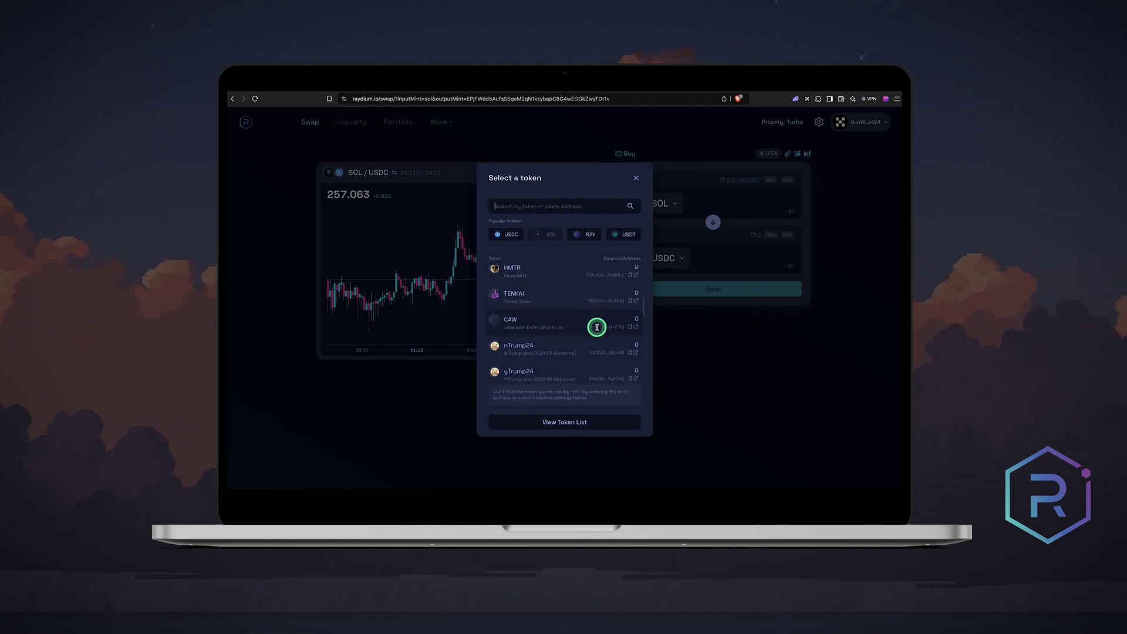
type("J1toso1uCk3RLmjorhTtrVwY9HJ7X8V9yYac6Y7kGCPn")
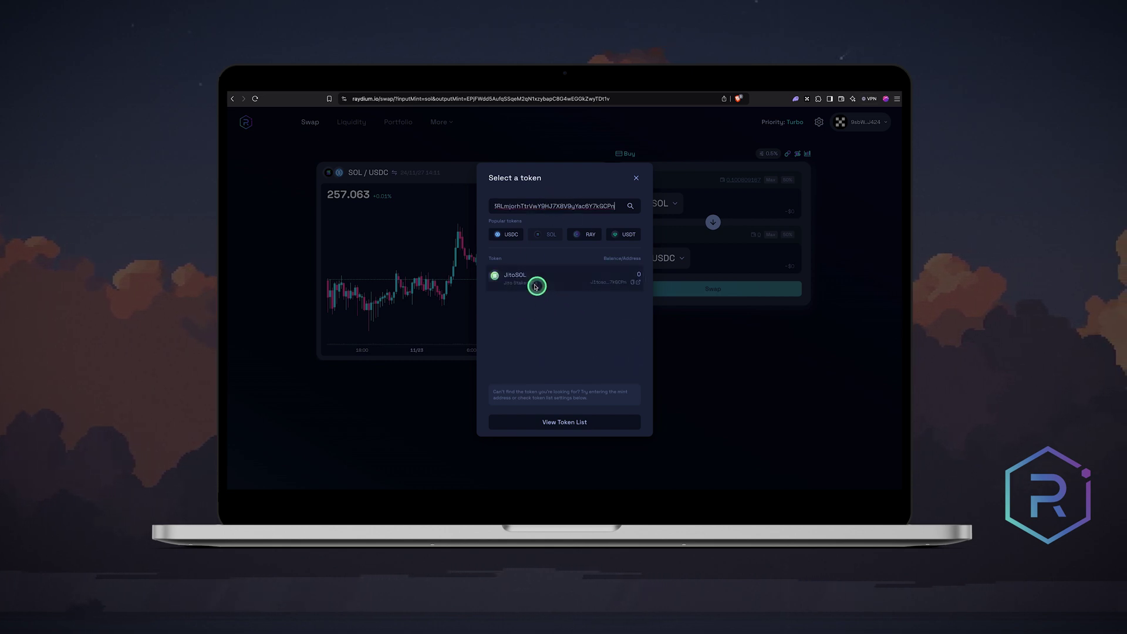
left_click(539, 277)
Disconnect the OKX Wallet from Raydium and connect the Phantom wallet in its place.
left_click(881, 123)
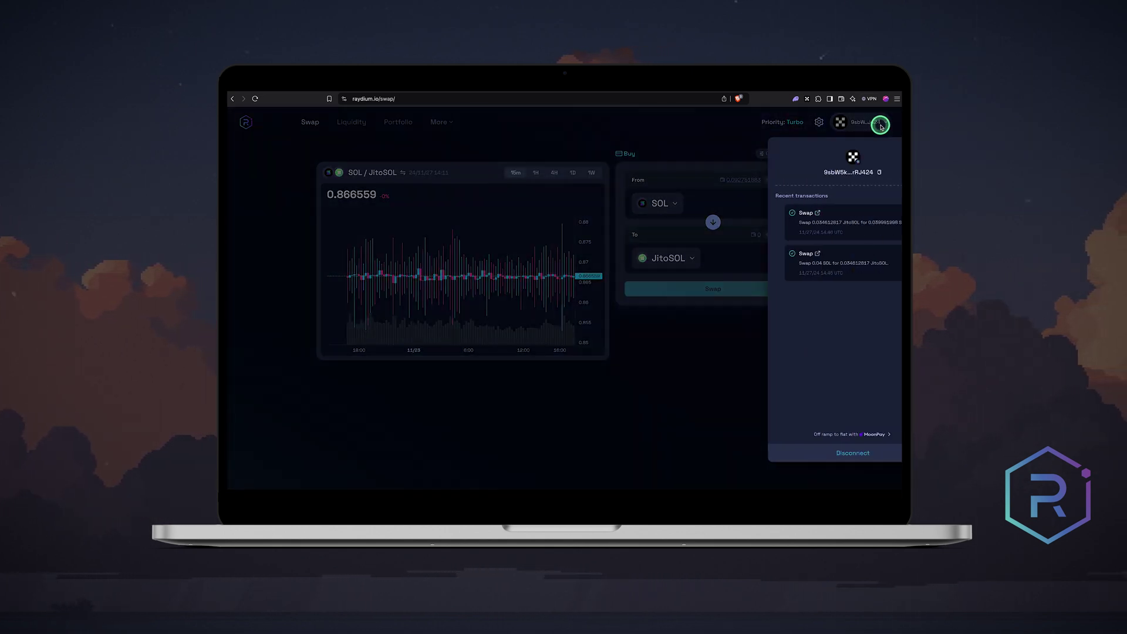
left_click(806, 452)
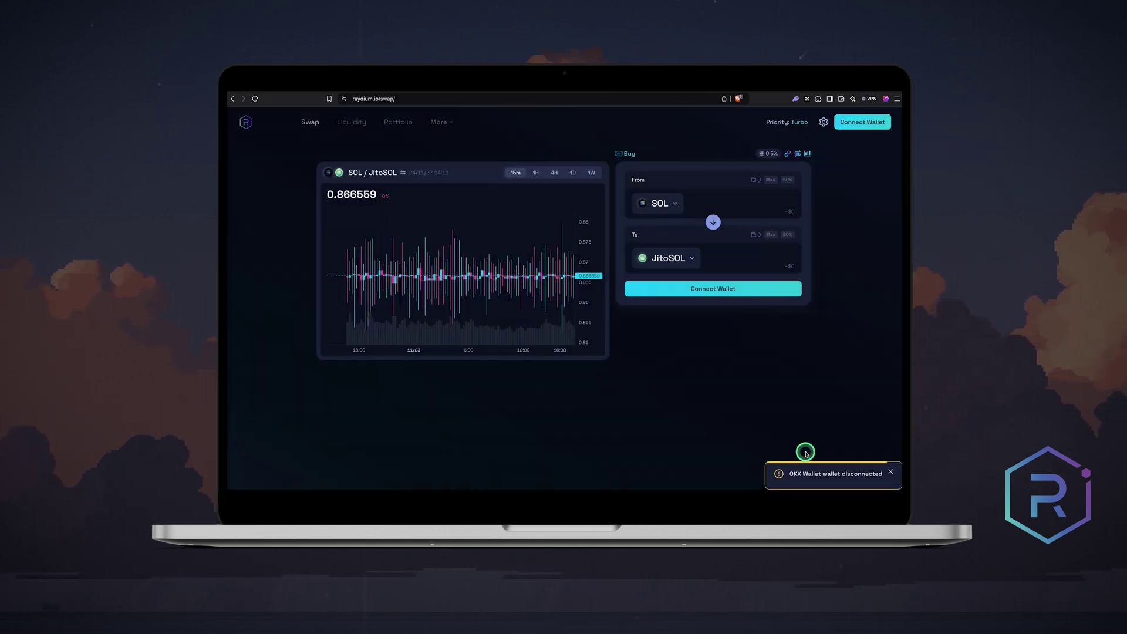
left_click(852, 127)
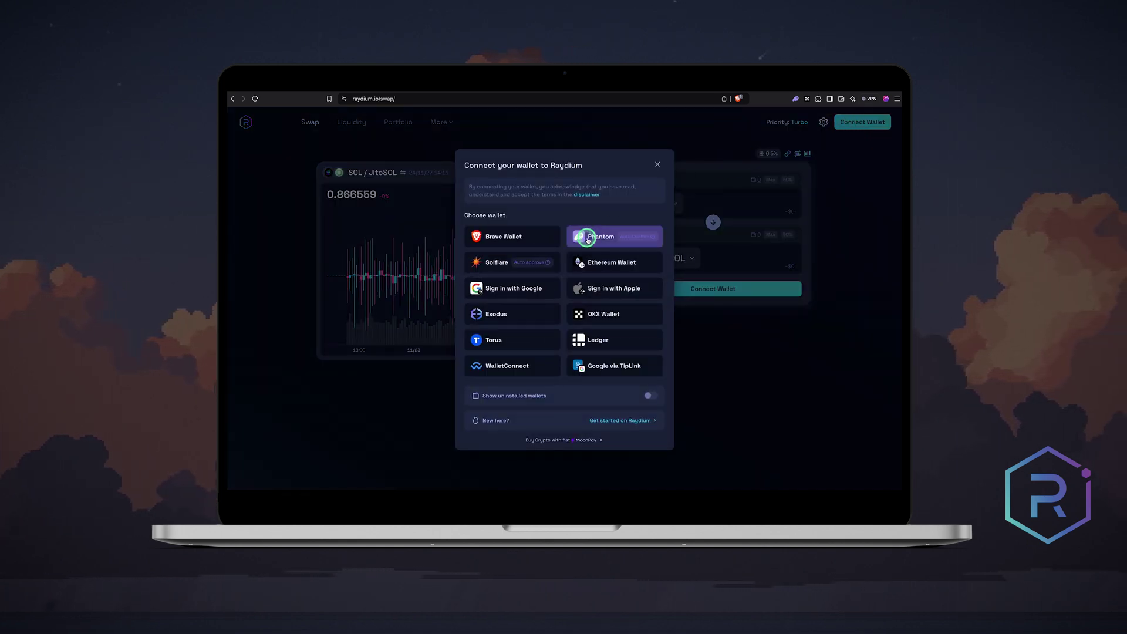
left_click(610, 237)
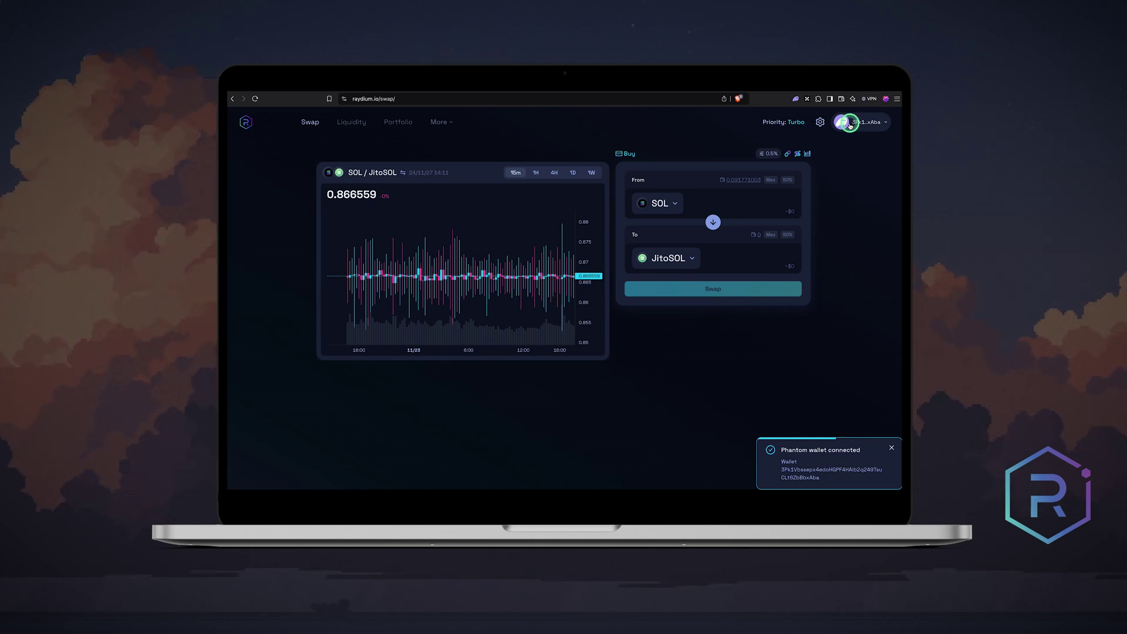
Set the receive token to USDC and the SOL amount to 0.03.
left_click(669, 258)
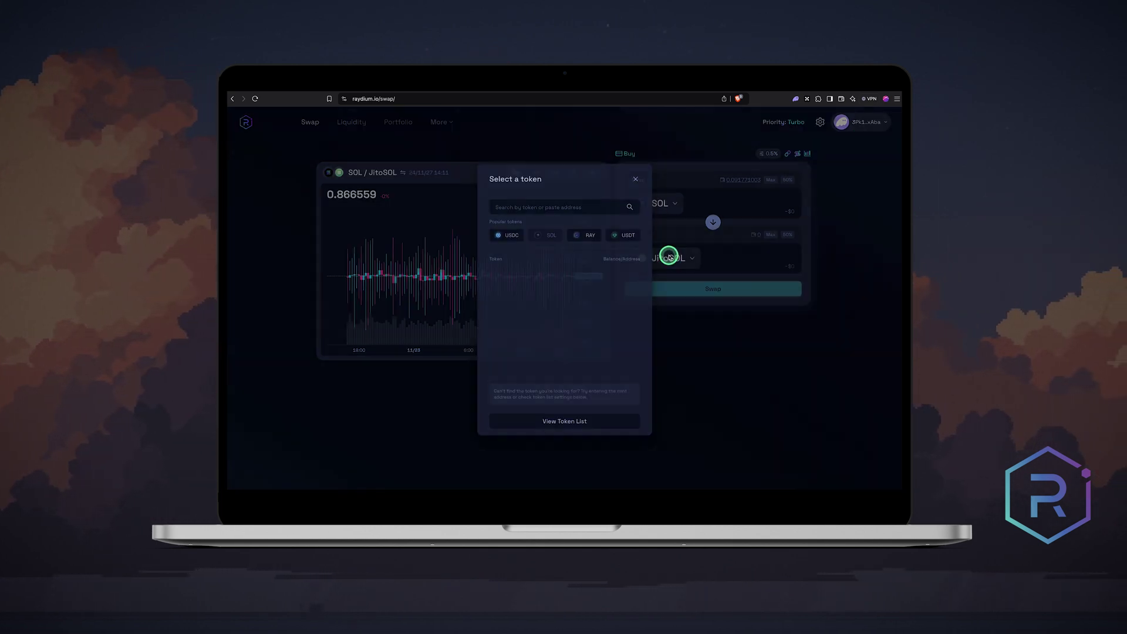
left_click(513, 236)
left_click(788, 183)
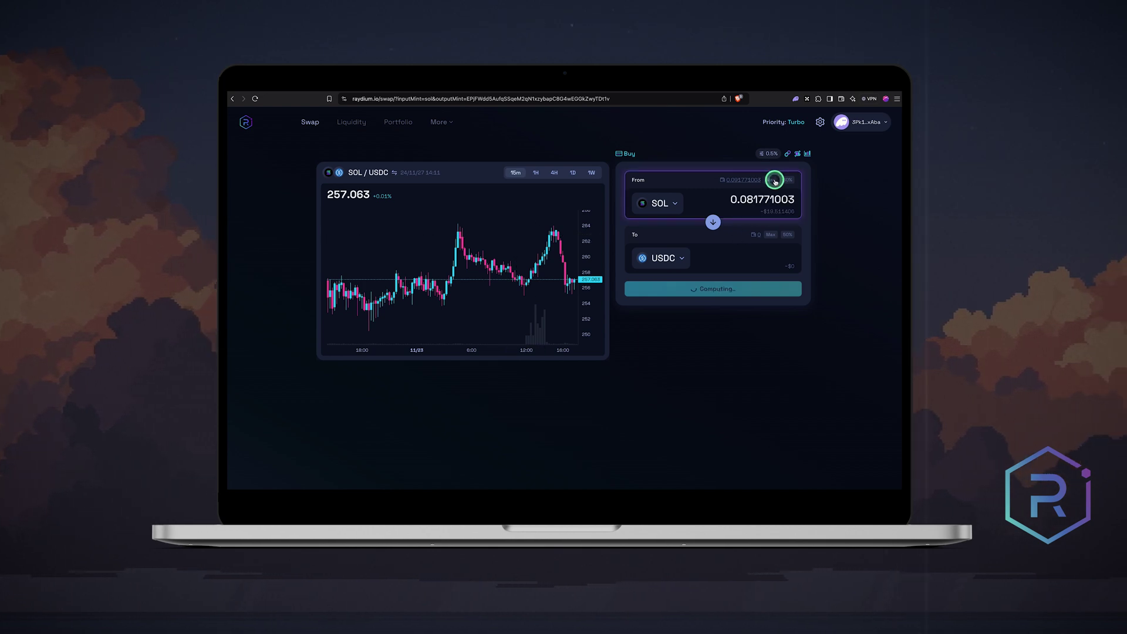
left_click(774, 181)
left_click(745, 203)
key("ctrl+a")
type("0.03")
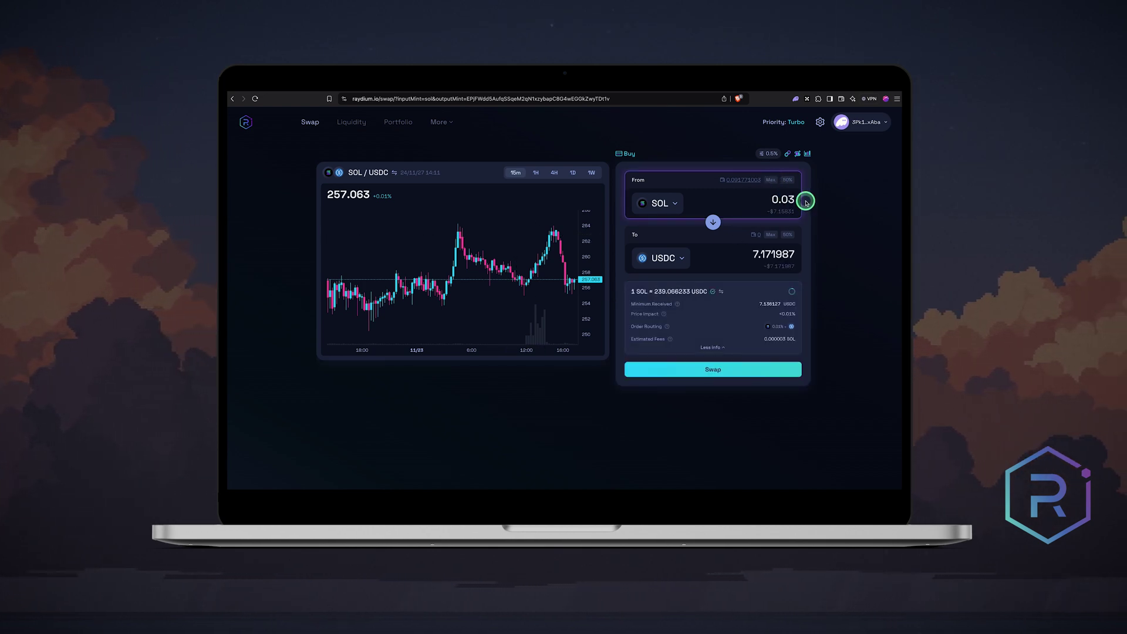
Submit the 0.03 SOL to USDC swap and approve it in Phantom after reviewing advanced details.
left_click(723, 375)
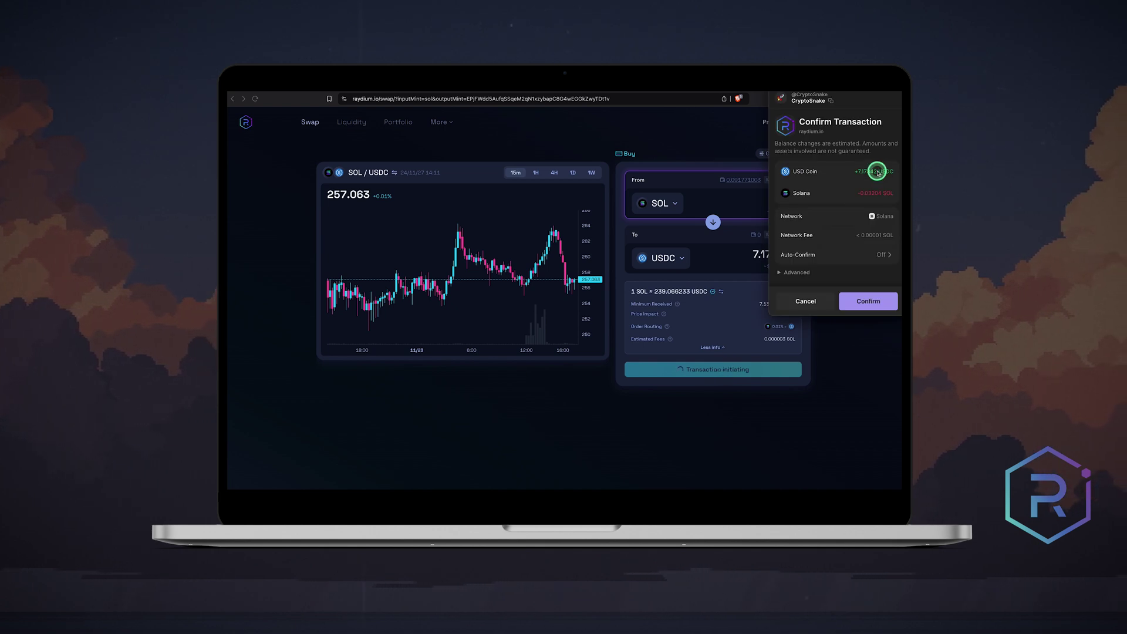
left_click(781, 274)
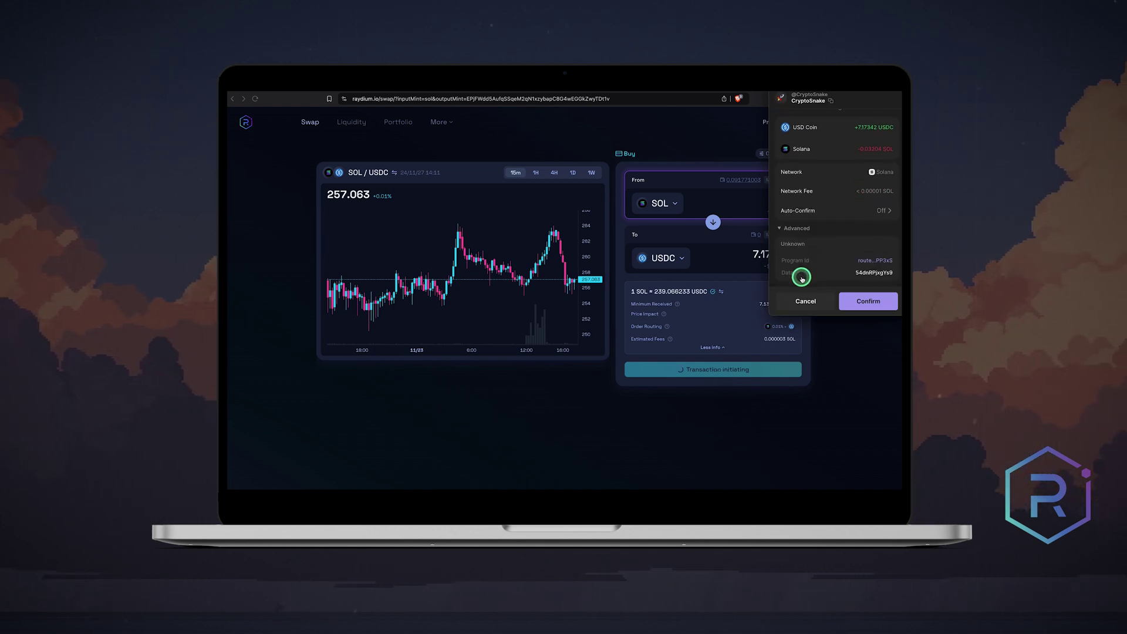
scroll(793, 276, "down", 5)
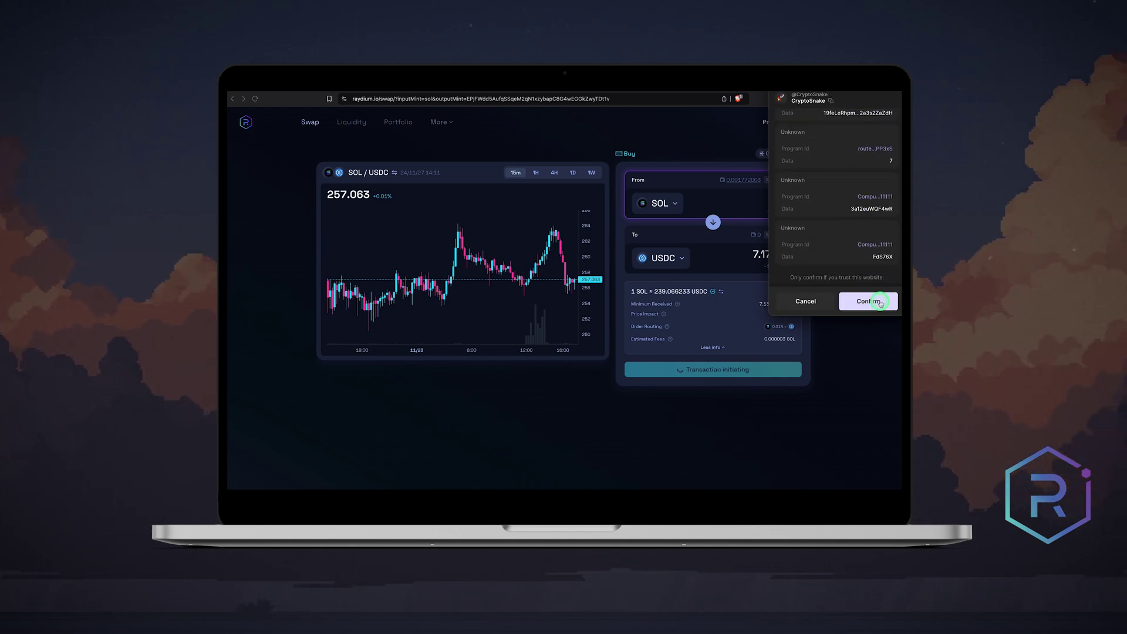
left_click(879, 302)
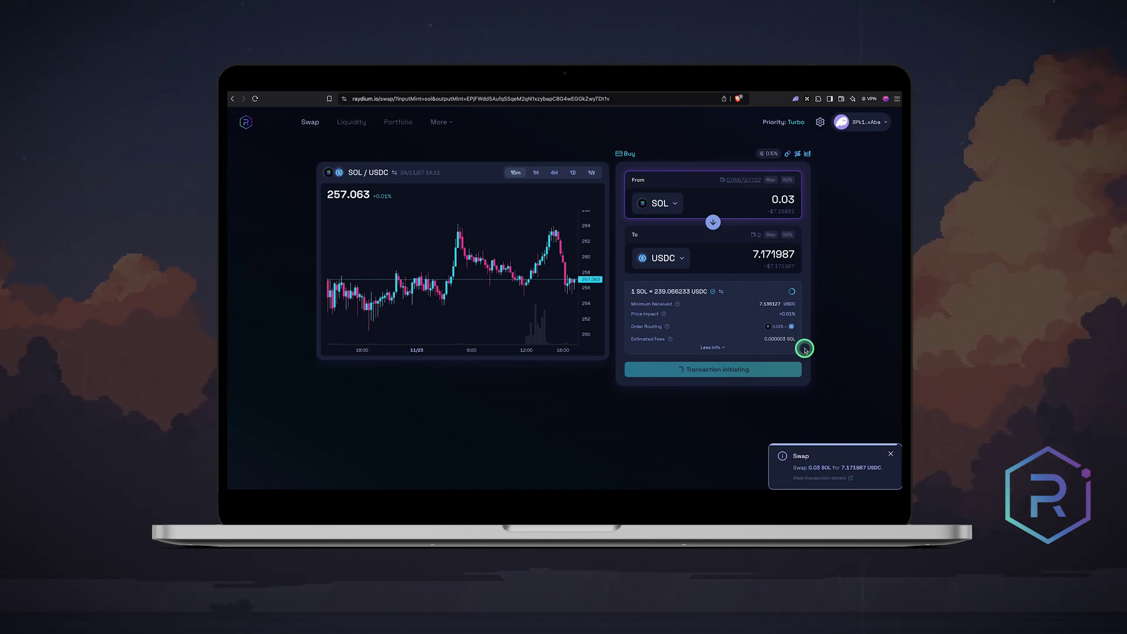
Switch the receive token to JitoSOL, change the amount to 0.02 SOL, and approve in Phantom.
left_click(683, 253)
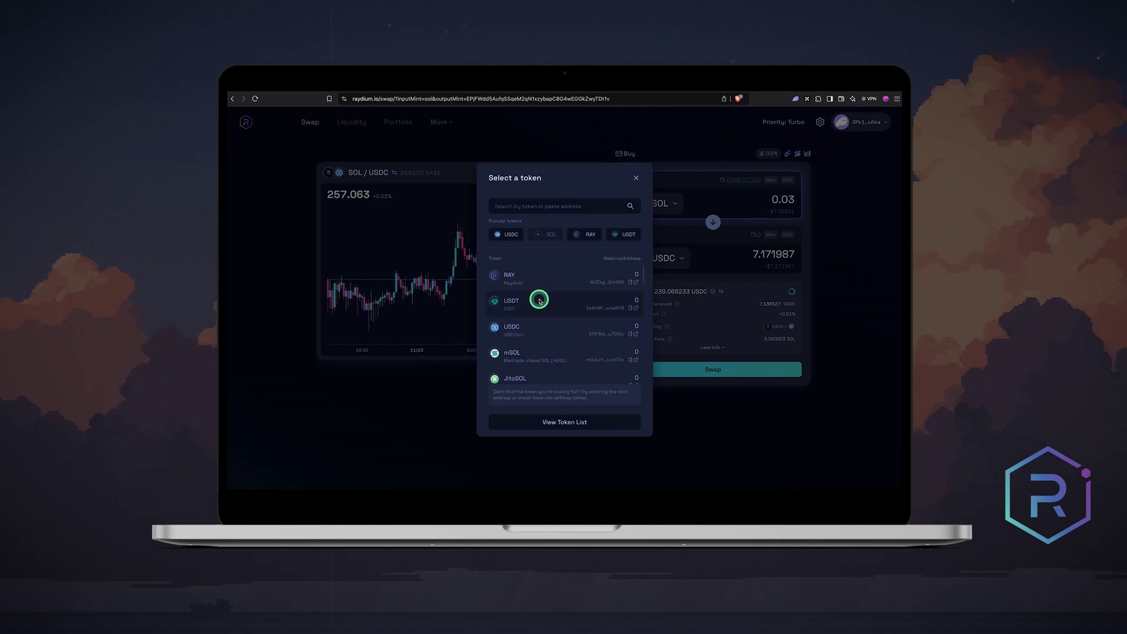
scroll(523, 370, "down", 1)
left_click(521, 363)
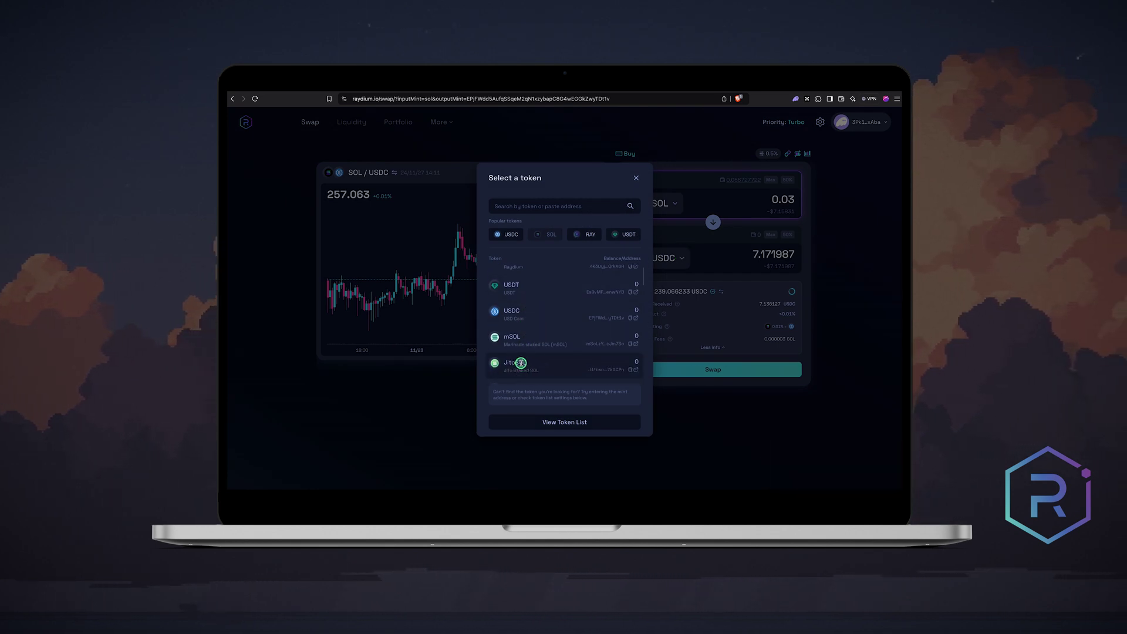
key("BackSpace")
type("2")
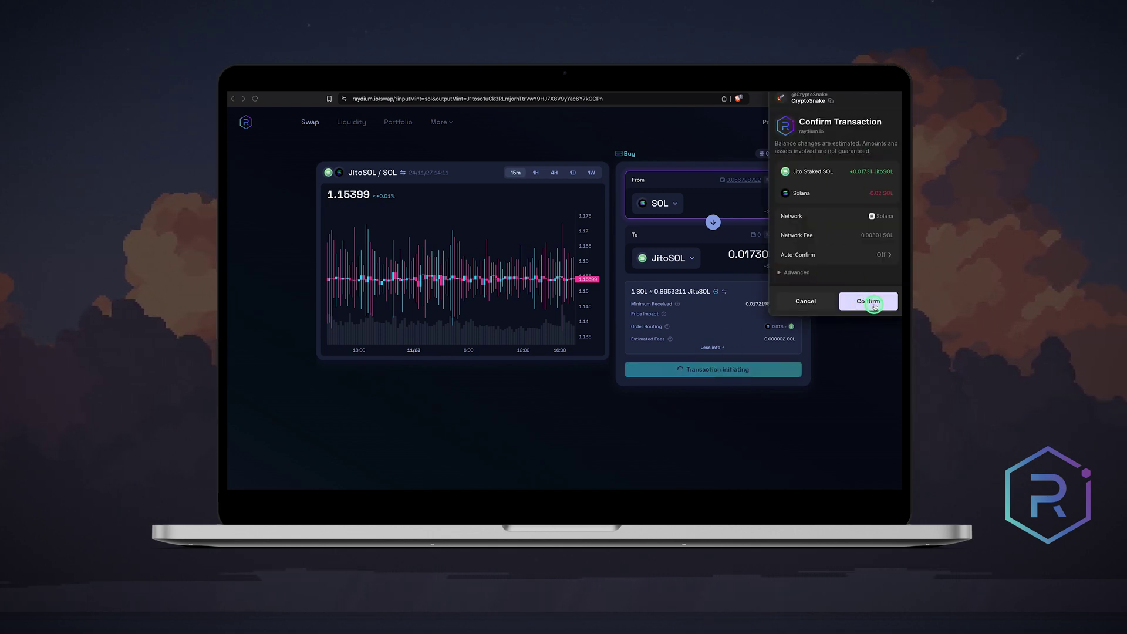
left_click(872, 303)
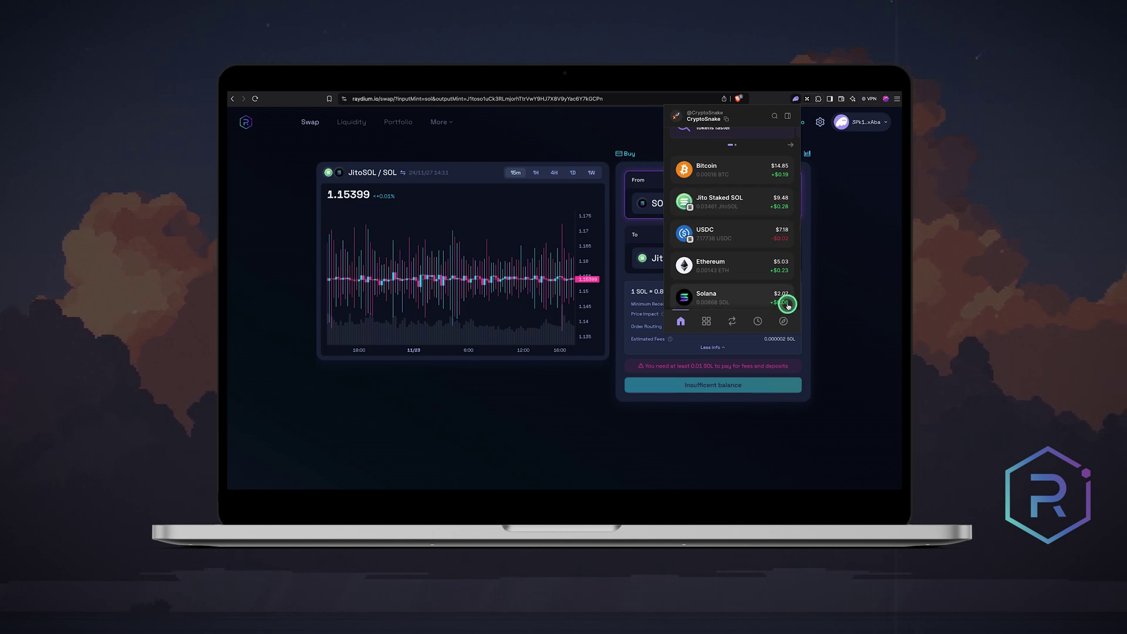
Flip to JitoSOL→SOL, use the full 0.034612824 JitoSOL balance, and approve in Phantom.
left_click(713, 222)
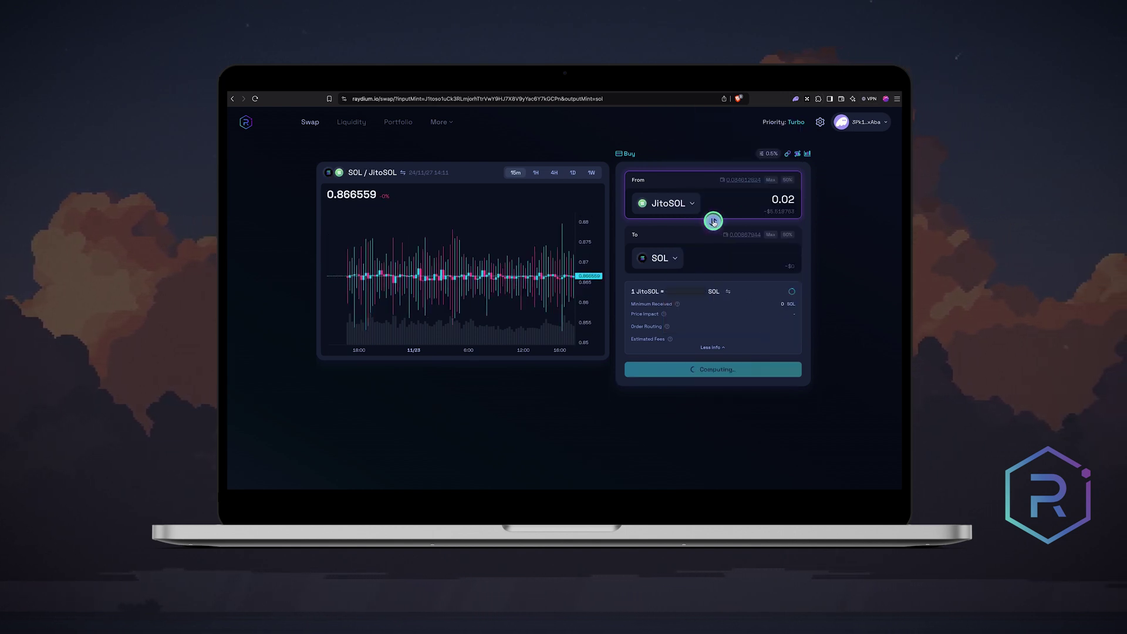
left_click(772, 180)
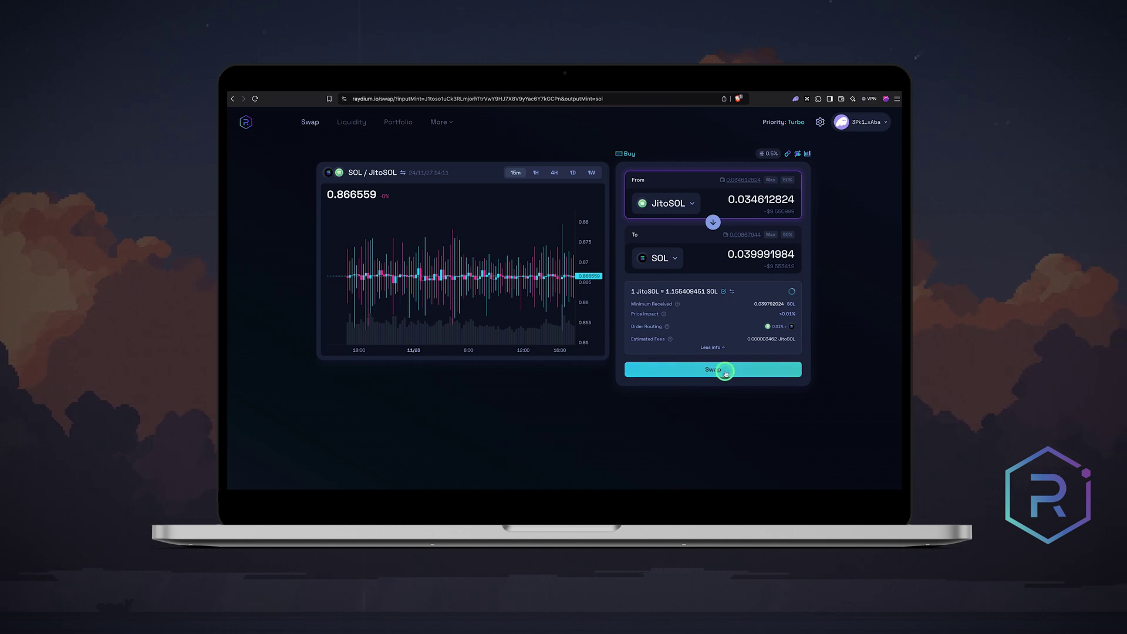
left_click(726, 372)
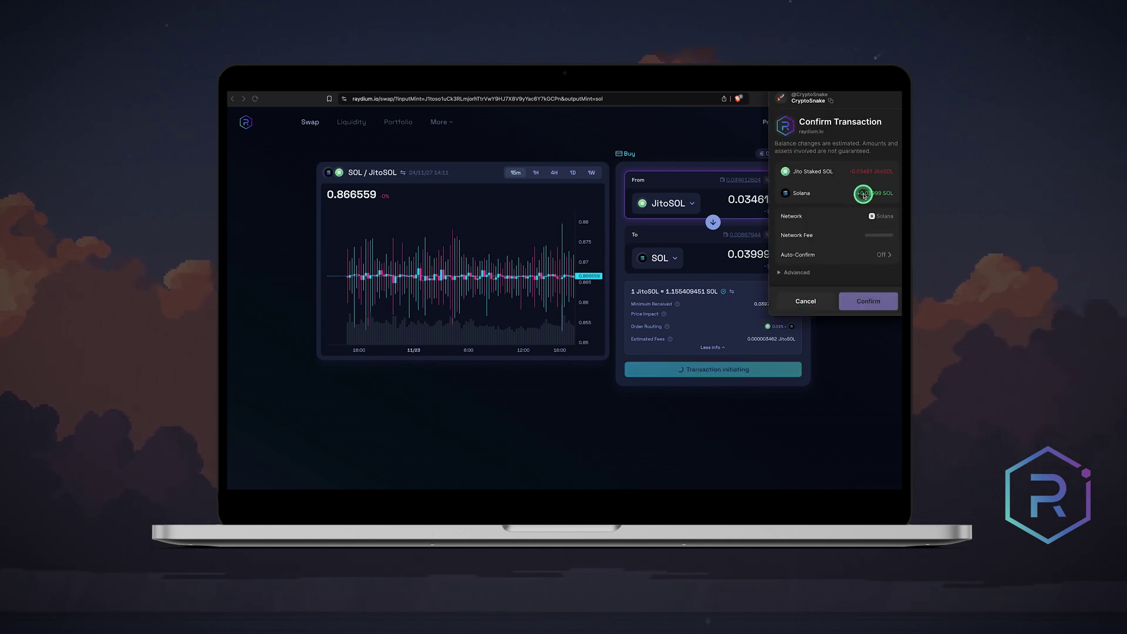
left_click(869, 302)
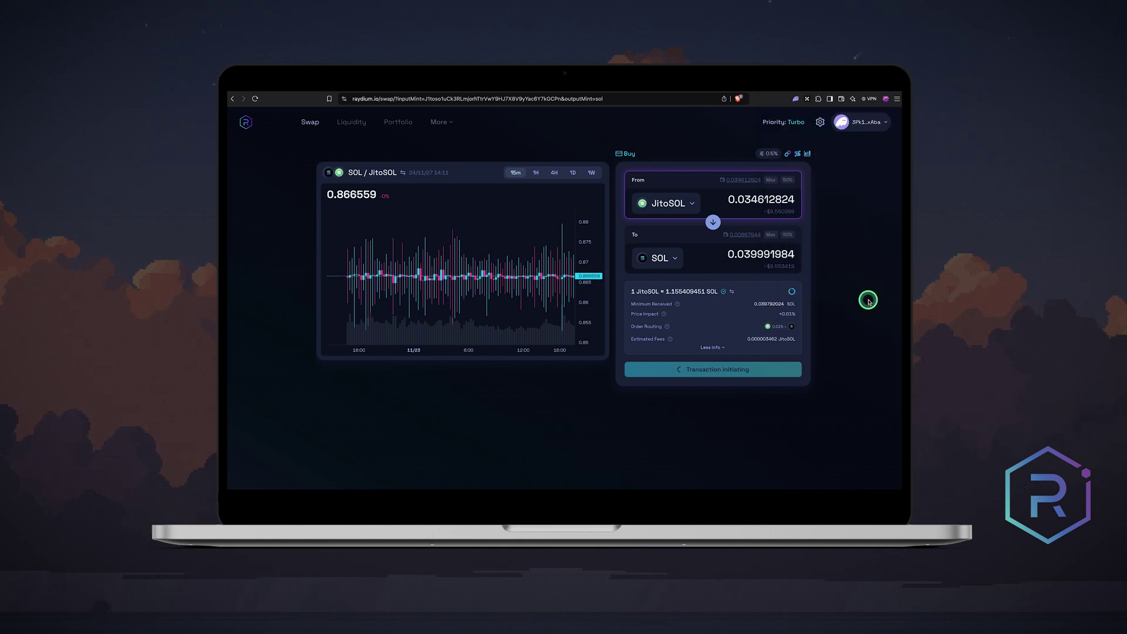